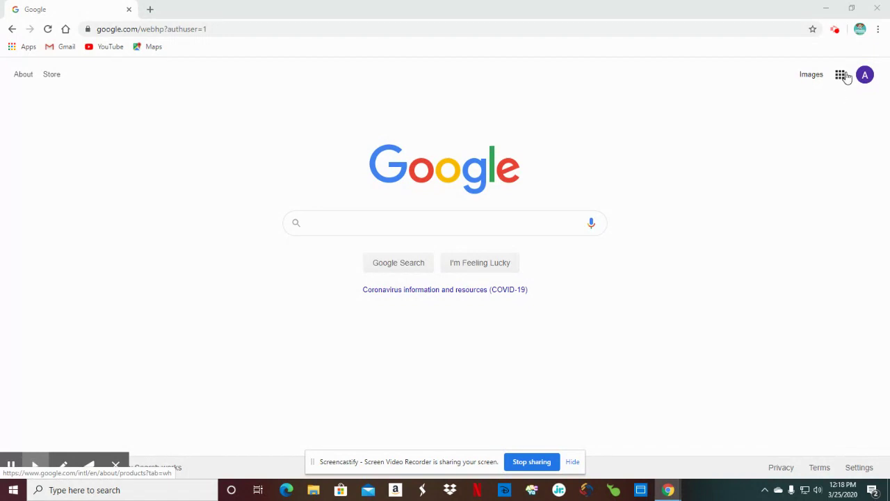
- Launch Google Classroom from the Google apps grid in Chrome to show the class list
{"action": "left_click", "coordinate": [840, 78]}
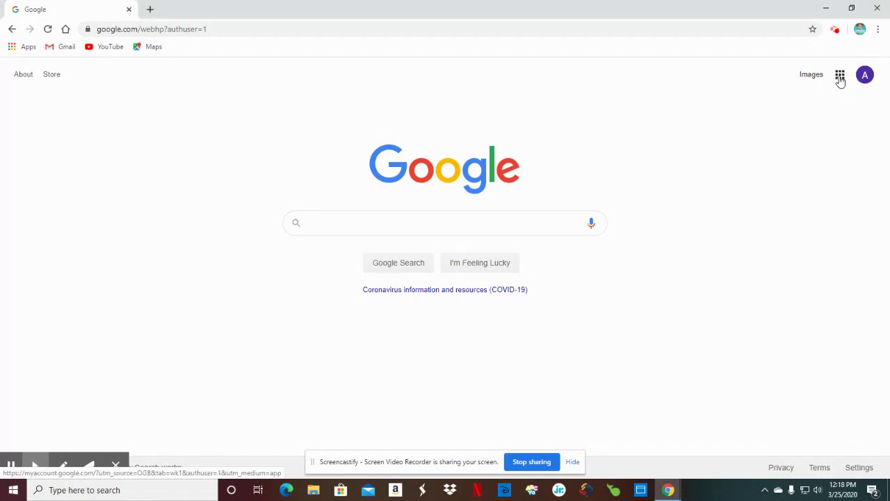
{"action": "left_click", "coordinate": [840, 77]}
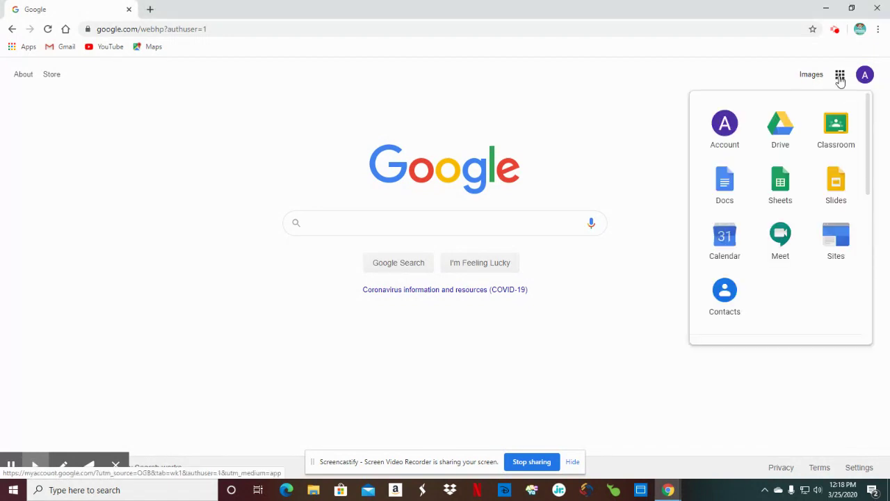
{"action": "left_click", "coordinate": [836, 127]}
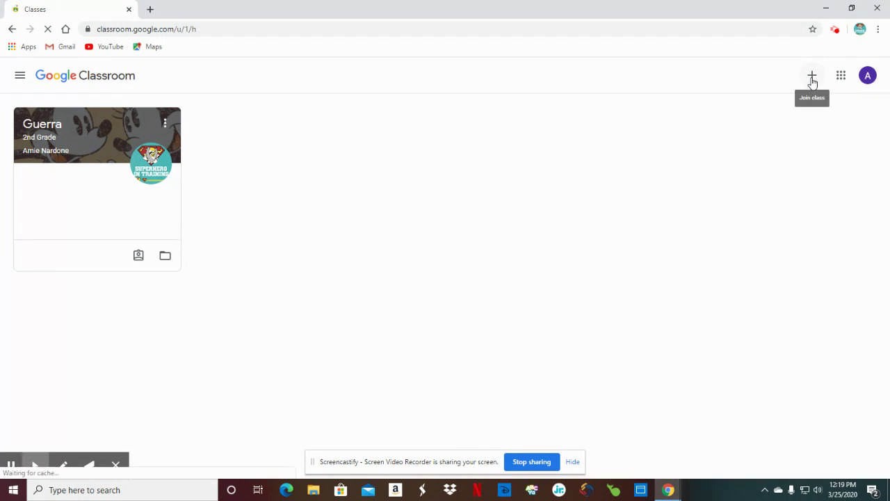
- Join Ms. Nardone's Technology Class by entering the teacher's class code
{"action": "left_click", "coordinate": [812, 78]}
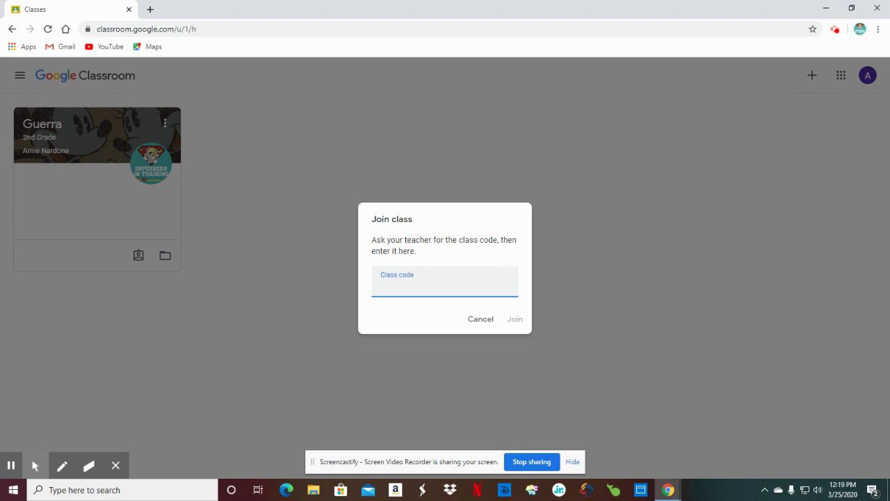
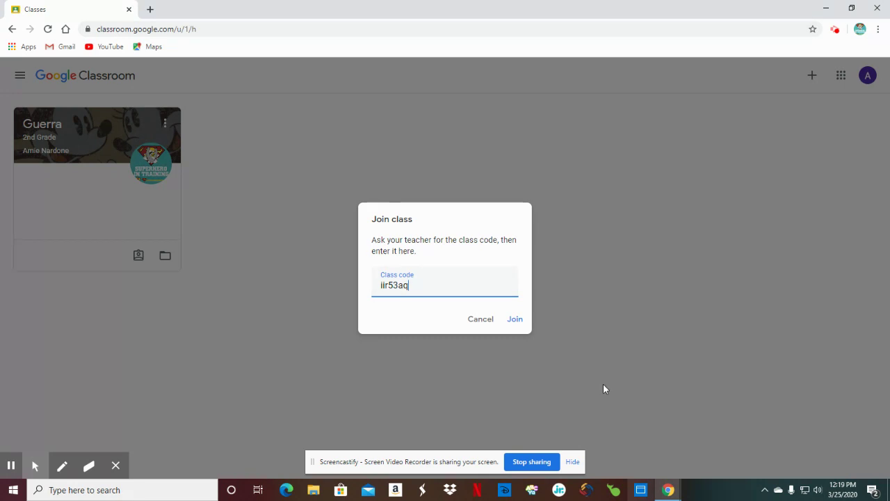
{"action": "left_click", "coordinate": [511, 320]}
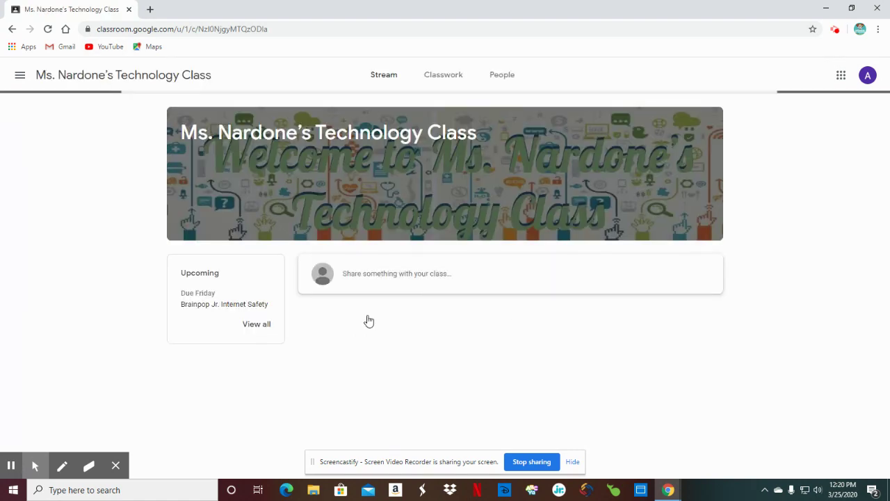
- Go back to the Classes page listing both the technology class and Guerra
{"action": "left_click", "coordinate": [19, 78]}
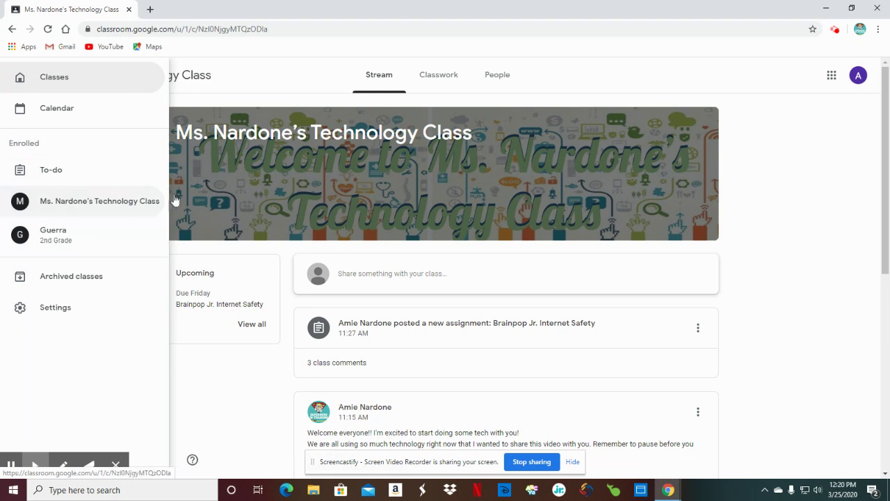
{"action": "left_click", "coordinate": [13, 30]}
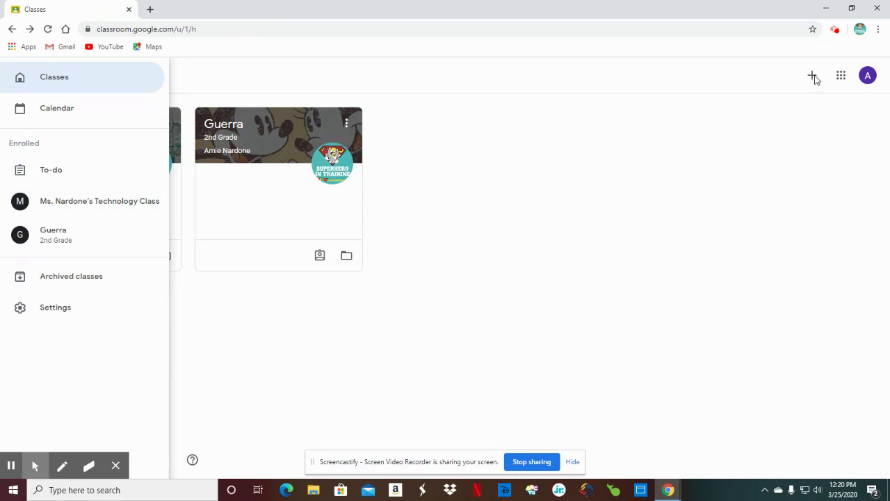
{"action": "left_click", "coordinate": [812, 78]}
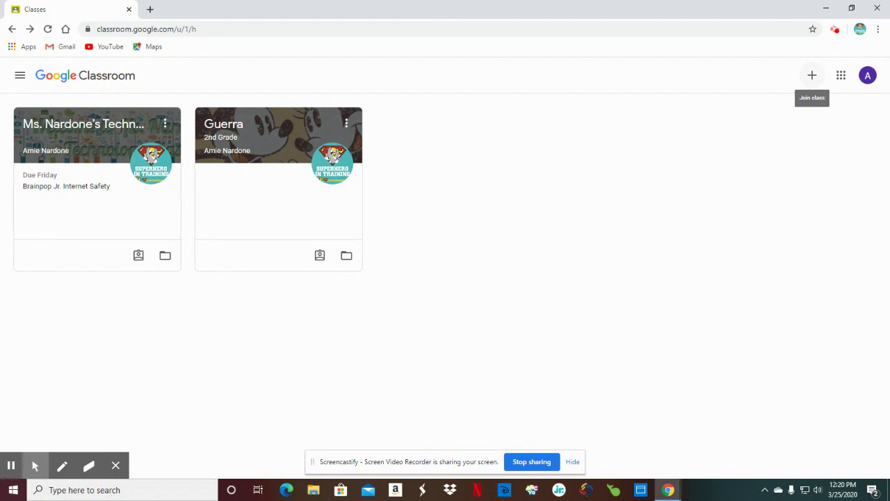
- Join the Grade 2 Music Class Slaybaugh Elementary using its class code
{"action": "left_click", "coordinate": [813, 79]}
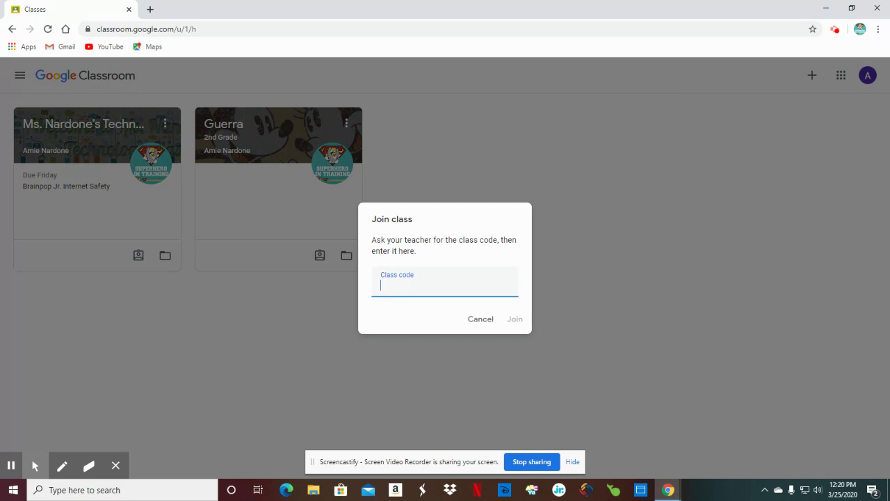
{"action": "left_click", "coordinate": [513, 320]}
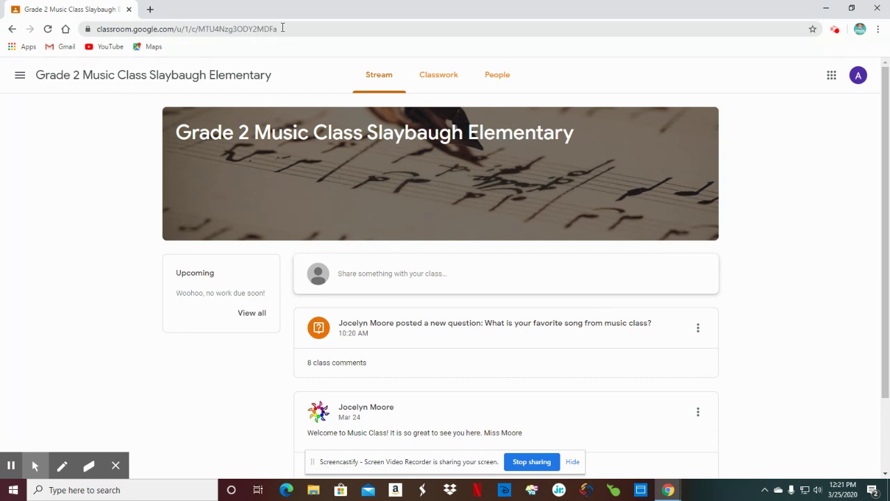
{"action": "left_click", "coordinate": [282, 28]}
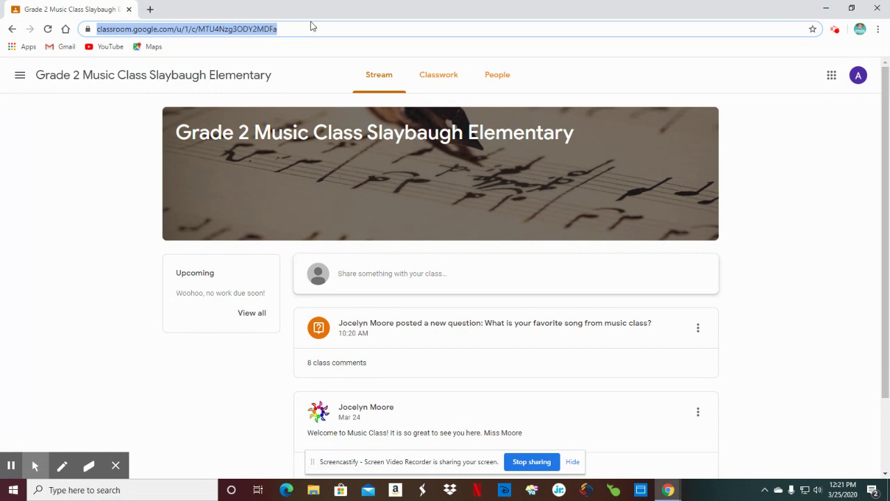
{"action": "type", "text": "bra"}
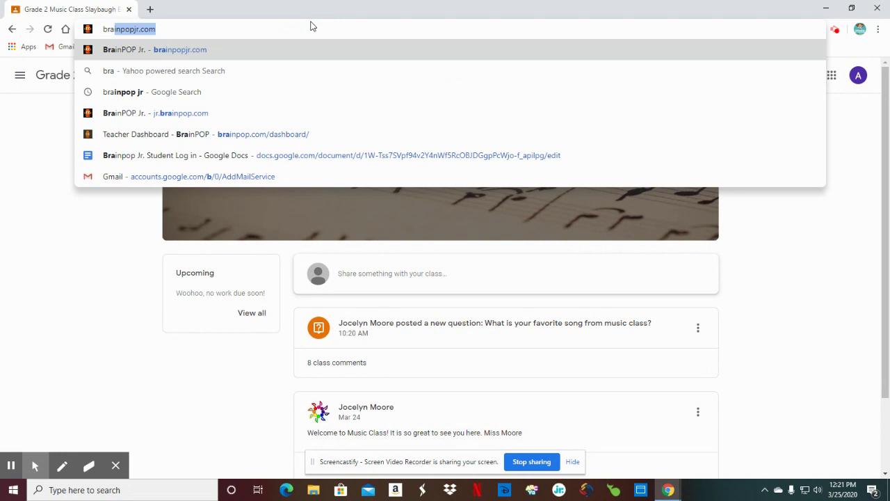
{"action": "key", "text": "BackSpace"}
{"action": "key", "text": "BackSpace"}
{"action": "key", "text": "BackSpace"}
{"action": "key", "text": "BackSpace"}
{"action": "type", "text": "www."}
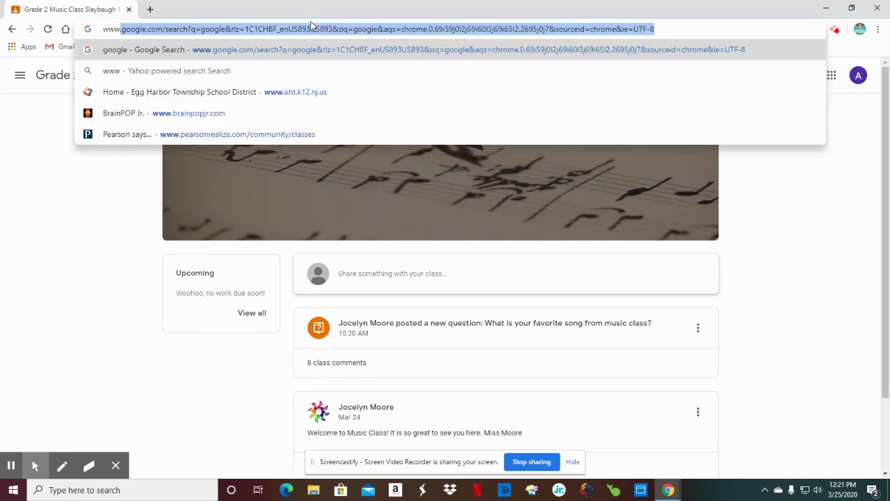
{"action": "type", "text": "brai"}
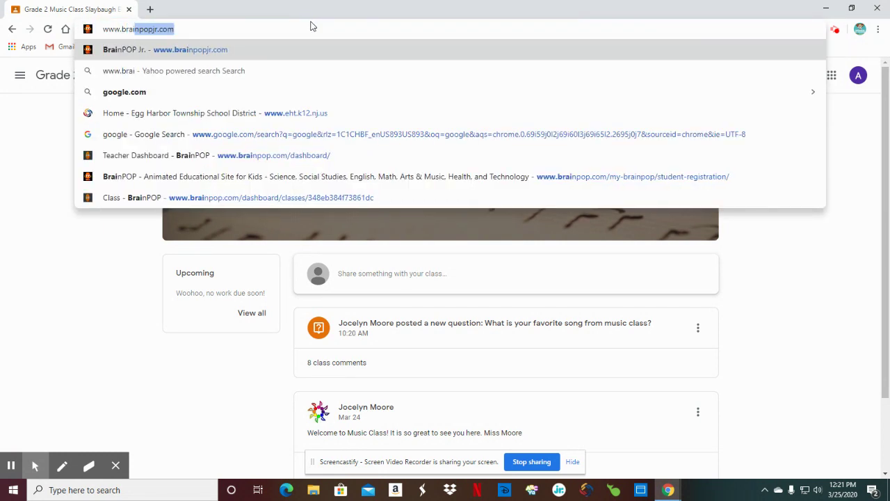
{"action": "type", "text": "npopjr.c"}
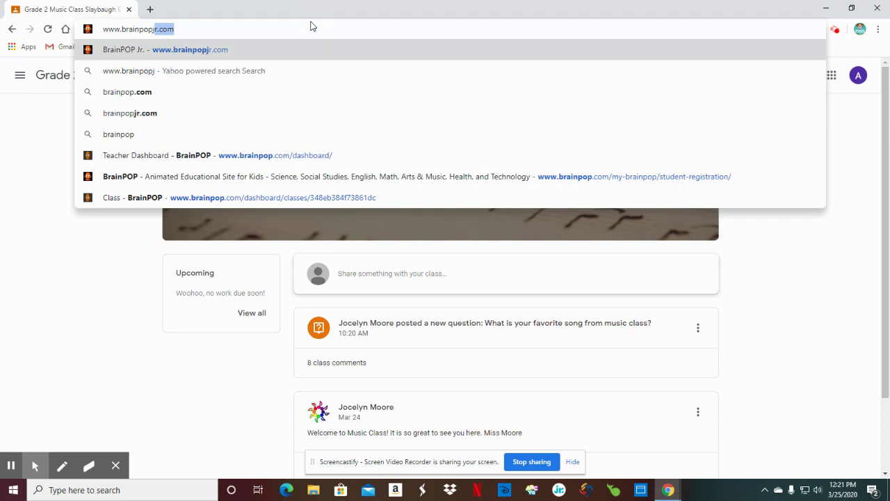
{"action": "type", "text": "om"}
{"action": "key", "text": "Return"}
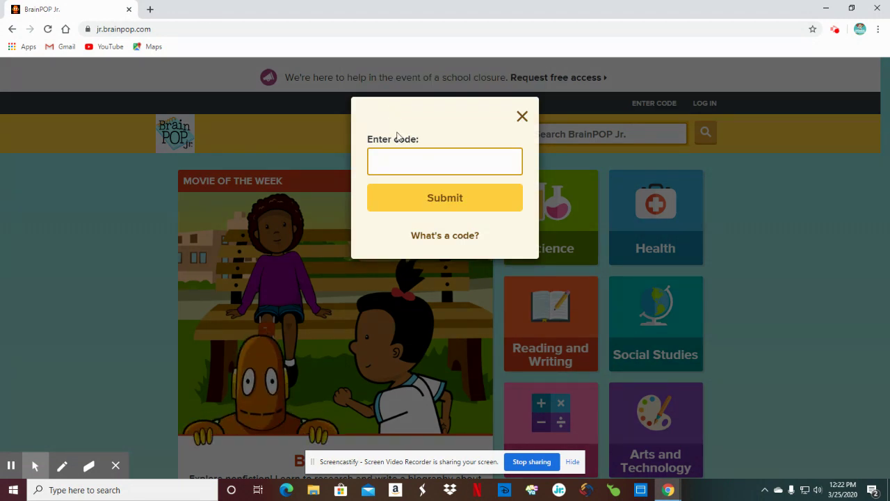
- Enter and submit the BrainPOP Jr. class code
{"action": "left_click", "coordinate": [403, 162]}
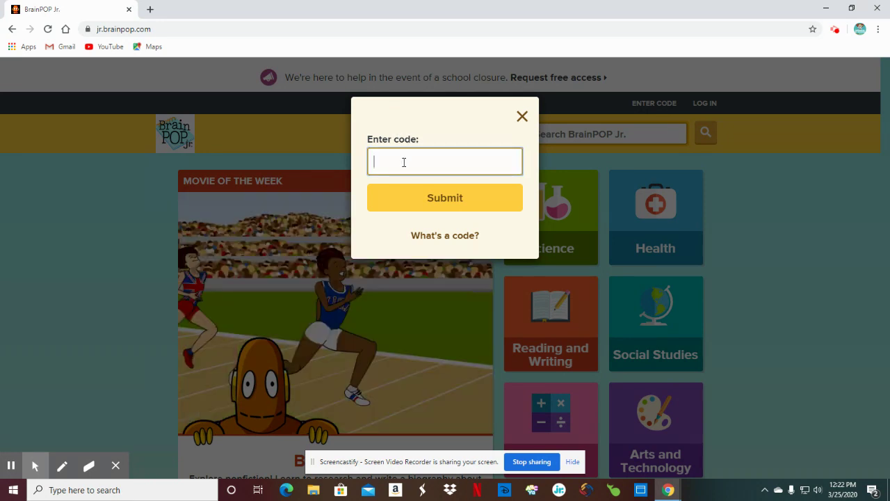
{"action": "left_click", "coordinate": [458, 209]}
{"action": "left_click", "coordinate": [457, 206]}
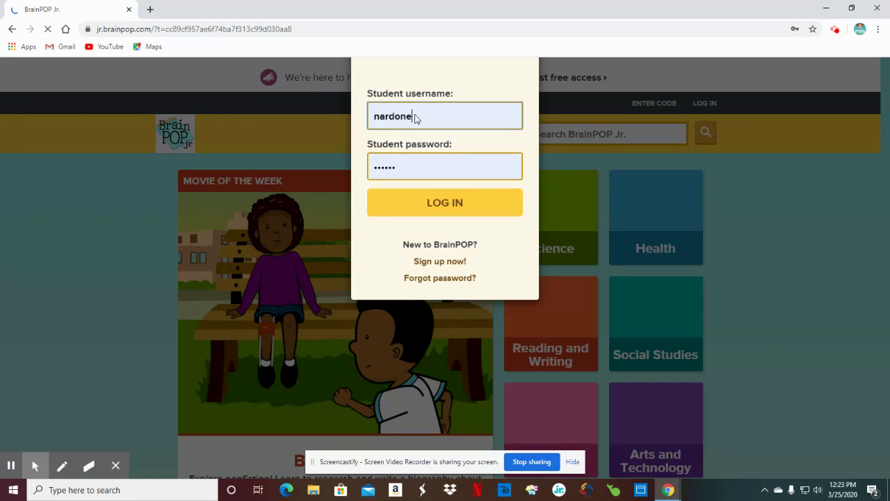
- Replace the autofilled username with the student's own username
{"action": "left_click", "coordinate": [386, 116]}
{"action": "double_click", "coordinate": [421, 116]}
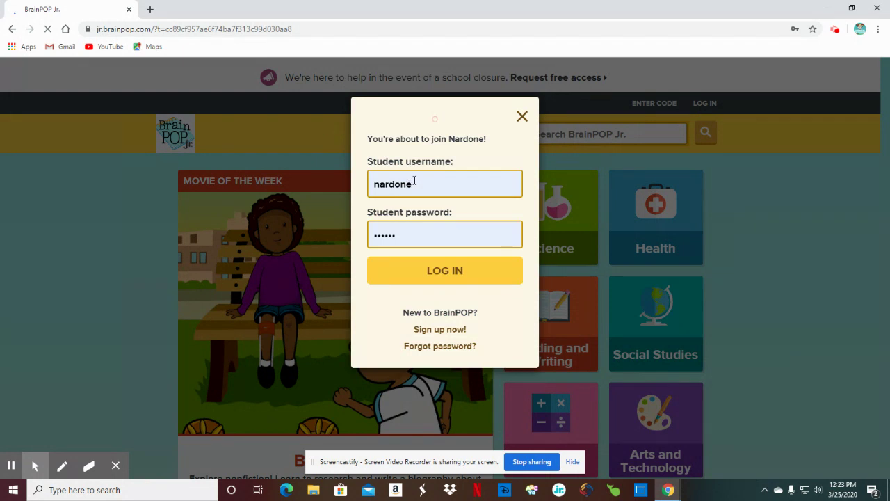
{"action": "left_click", "coordinate": [414, 181]}
{"action": "left_click_drag", "start_coordinate": [412, 183], "coordinate": [368, 184]}
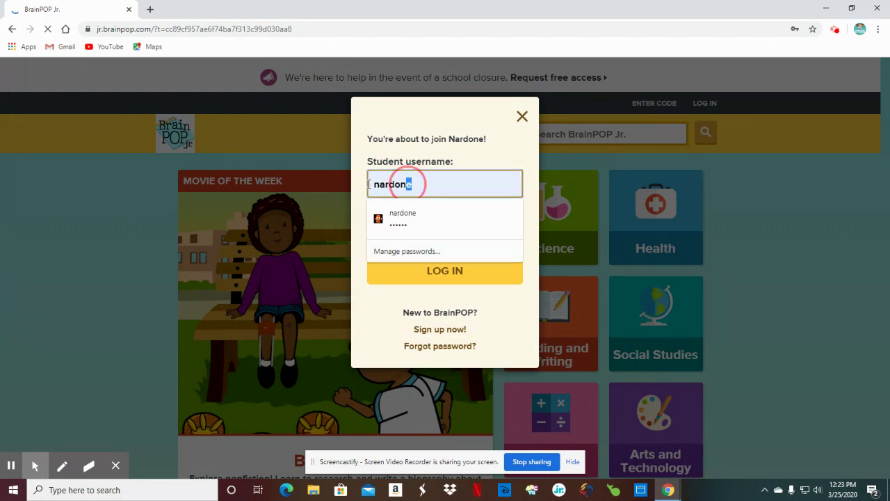
{"action": "double_click", "coordinate": [423, 179]}
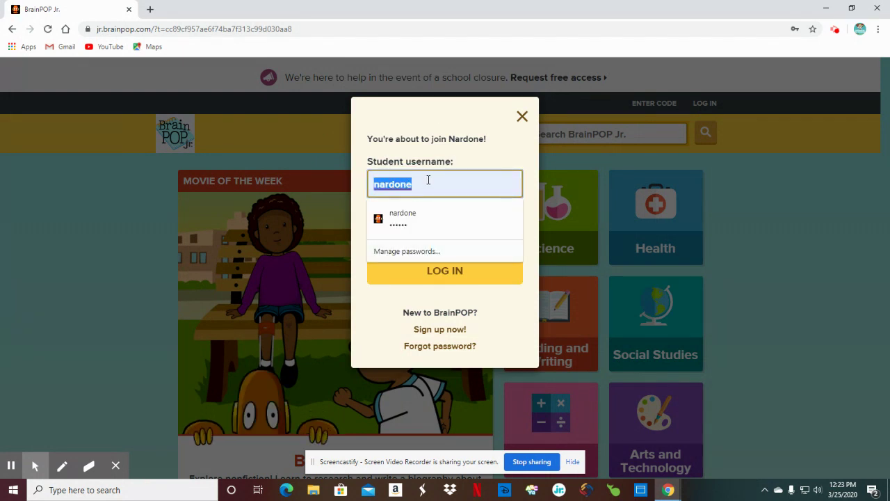
{"action": "type", "text": "58"}
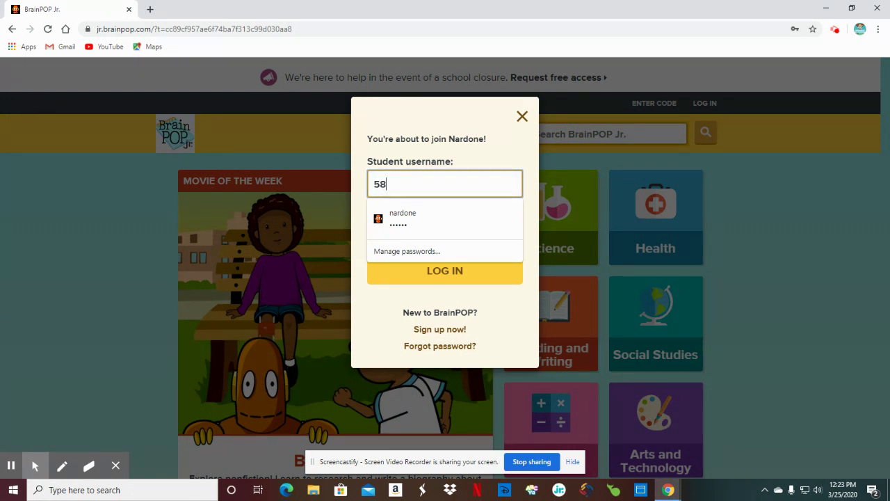
{"action": "type", "text": "06161"}
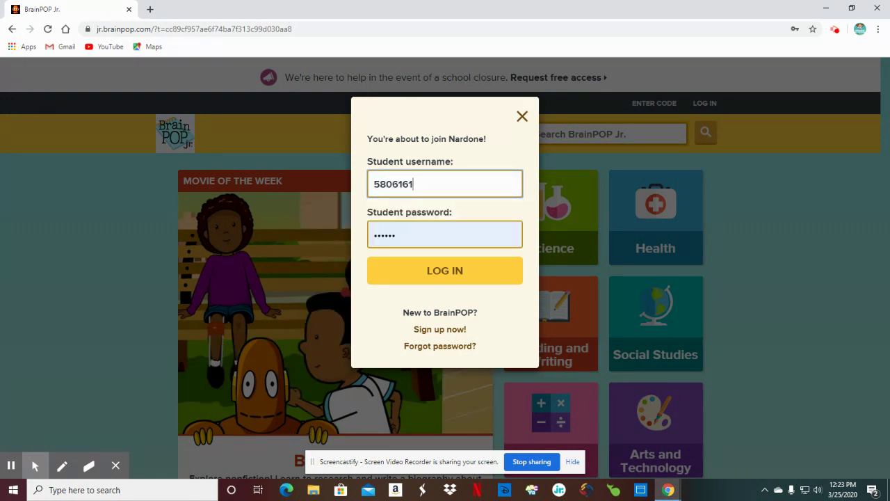
{"action": "key", "text": "BackSpace"}
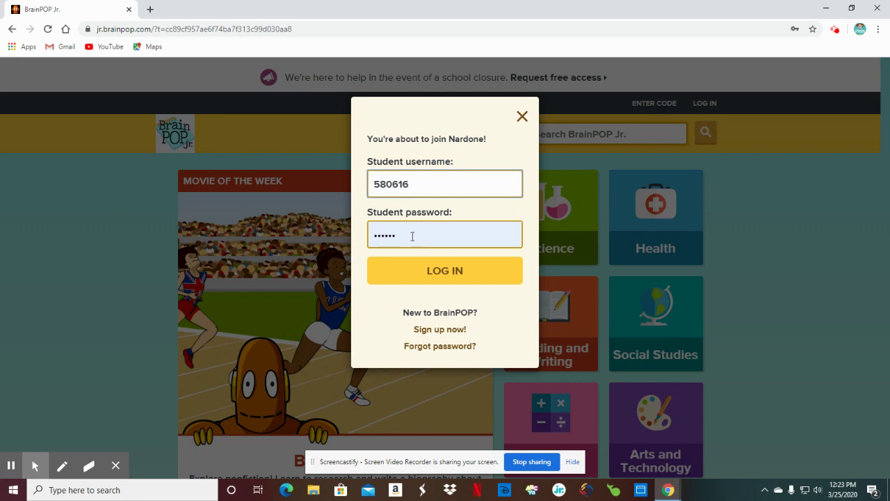
- Retype the student's password and submit the BrainPOP Jr. log-in
{"action": "left_click", "coordinate": [412, 236]}
{"action": "left_click_drag", "start_coordinate": [404, 236], "coordinate": [360, 240]}
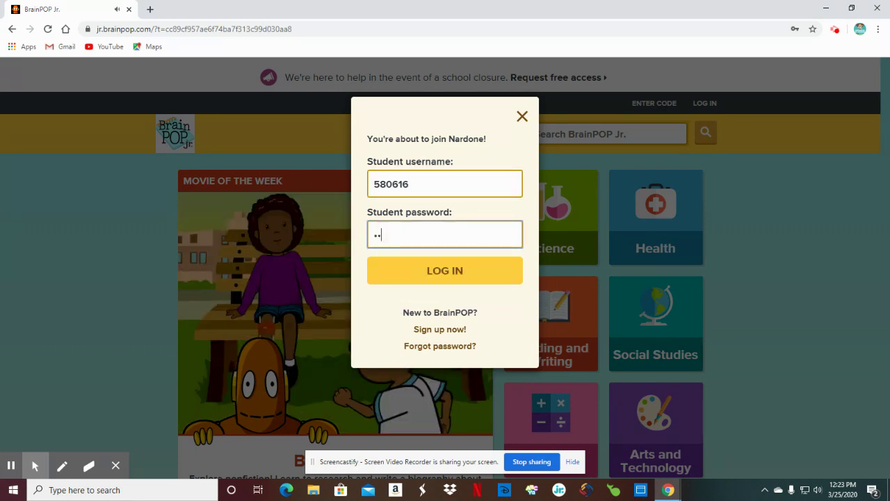
{"action": "type", "text": "*****"}
{"action": "key", "text": "Return"}
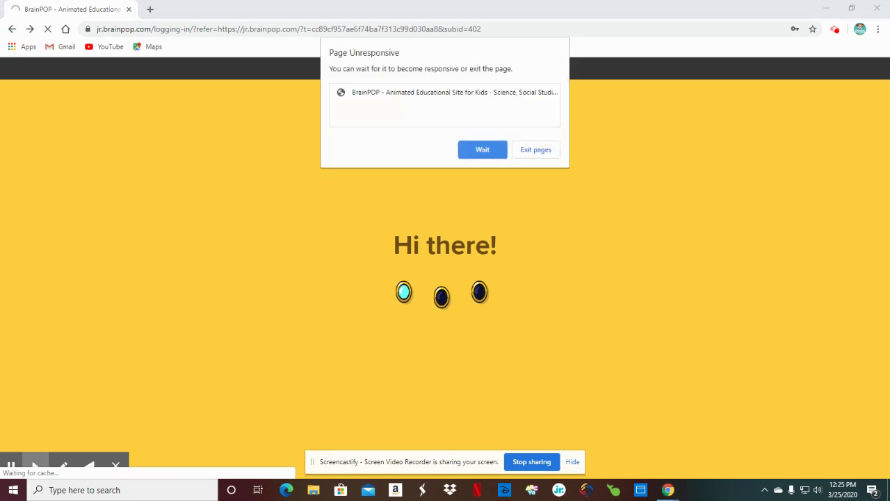
- Dismiss the Page Unresponsive warning, reload the Aw, Snap! page, and check Screencastify
{"action": "left_click", "coordinate": [530, 151]}
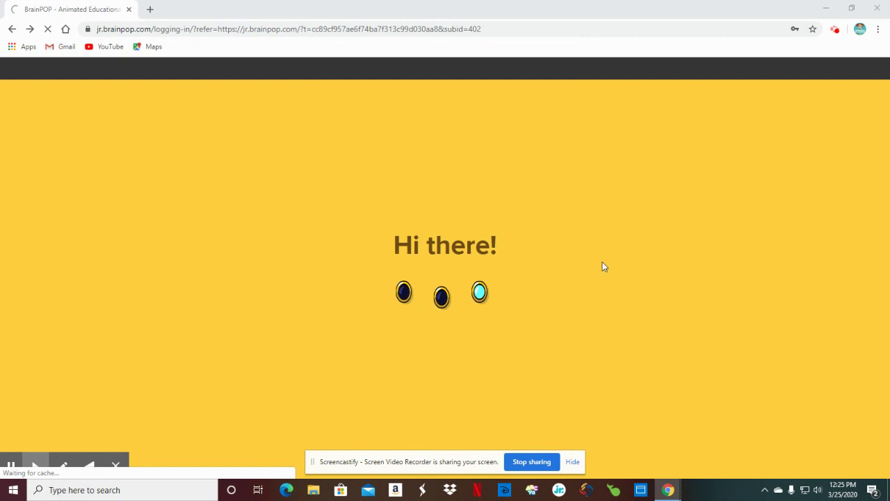
{"action": "left_click", "coordinate": [473, 151]}
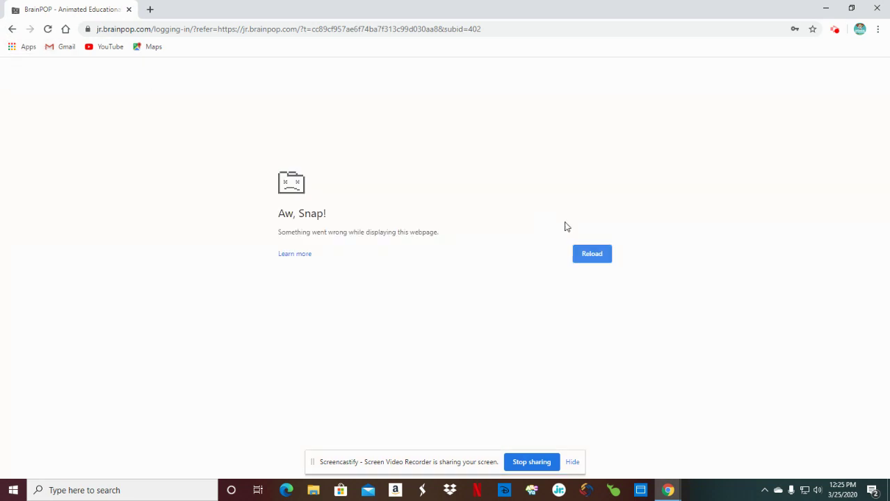
{"action": "left_click", "coordinate": [594, 247]}
{"action": "left_click", "coordinate": [16, 32]}
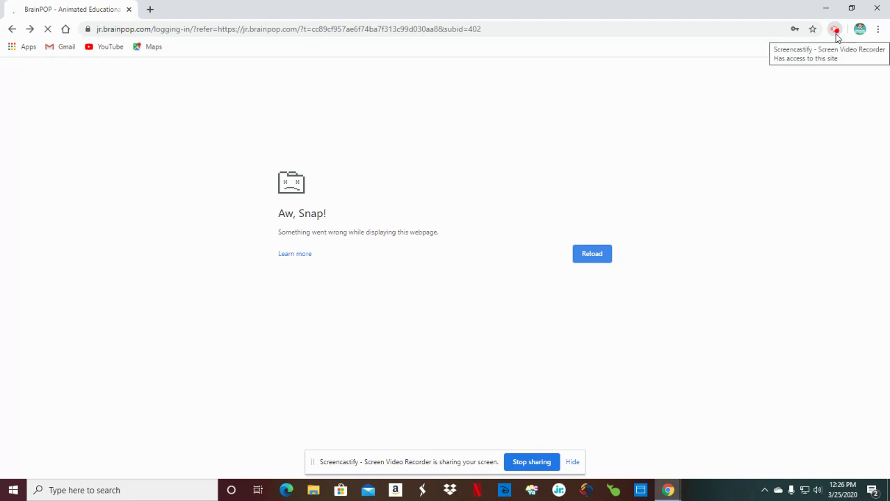
{"action": "left_click", "coordinate": [835, 32]}
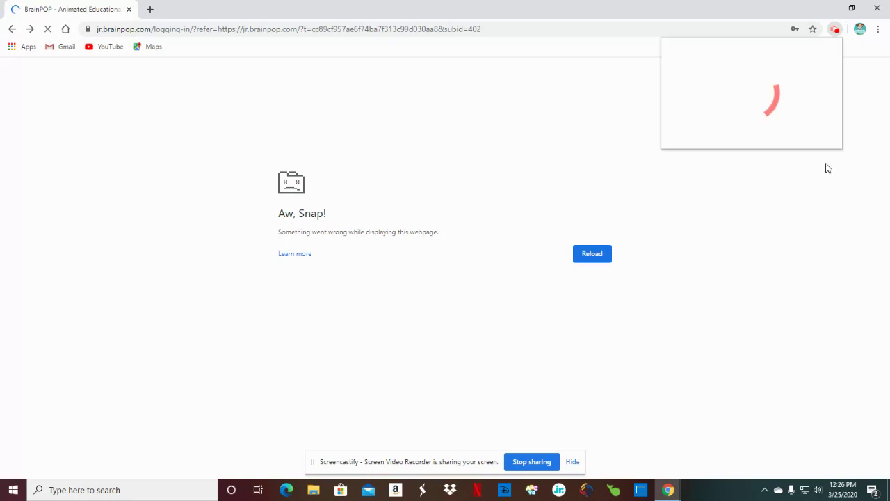